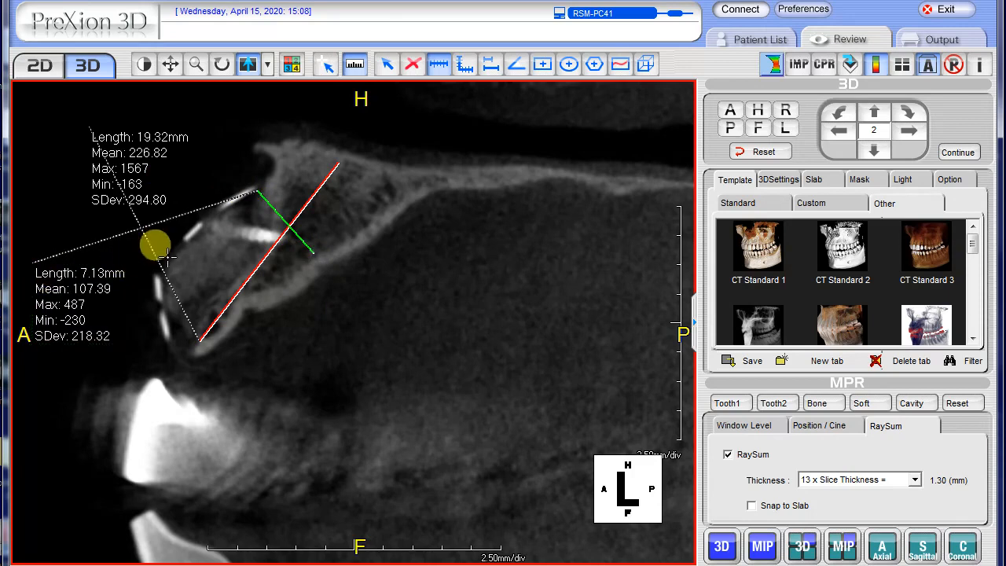
- Measure the width of the lower ridge on the sagittal slice with a line about 7 mm long, and delete that measurement
mouse_move(173, 253)
mouse_down()
mouse_move(228, 306)
mouse_move(320, 311)
mouse_up()
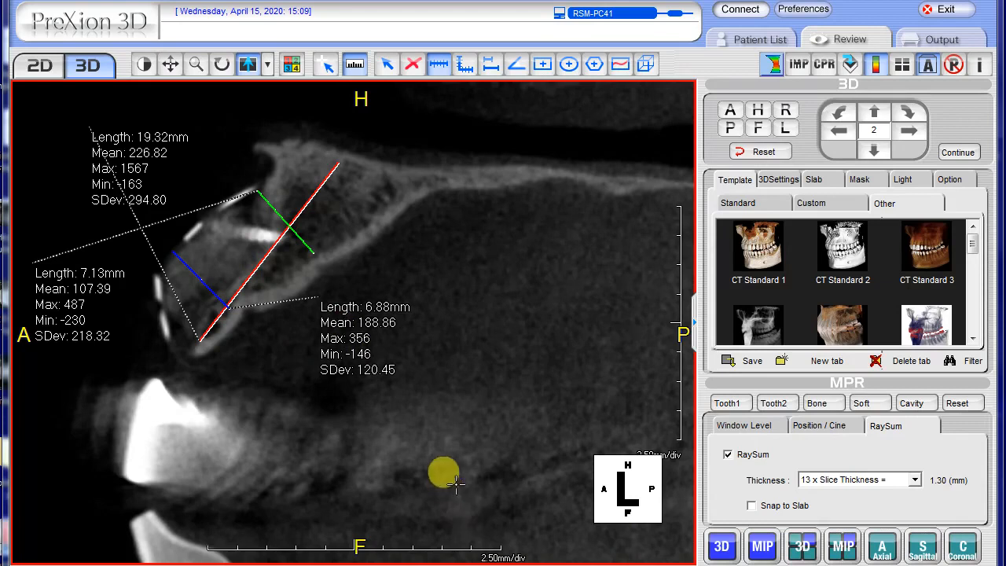
right_click(366, 346)
click(407, 359)
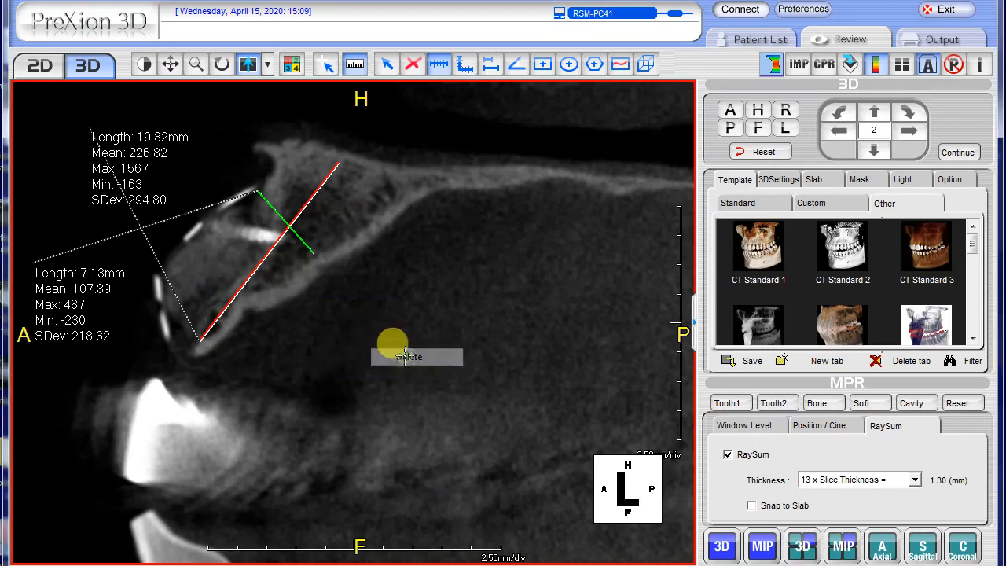
- Delete the 19.32 mm length measurement from the sagittal slice and leave measurement mode
click(412, 66)
click(139, 157)
click(354, 66)
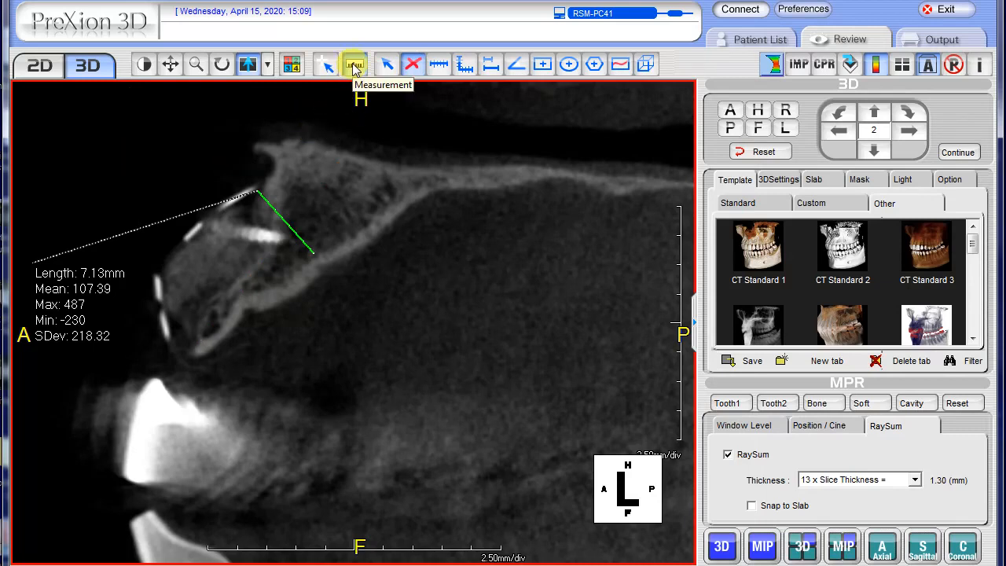
click(354, 67)
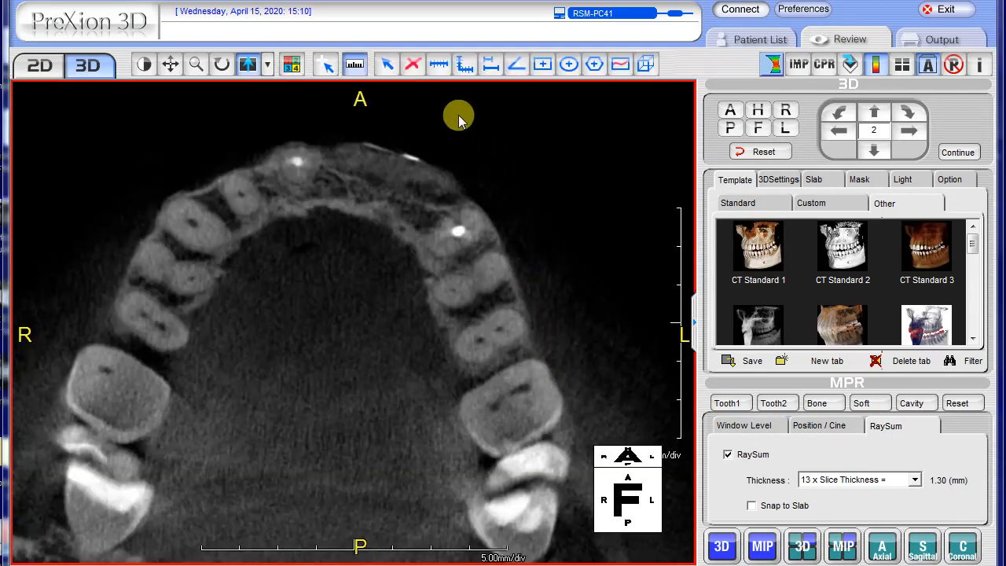
- Measure a straight length of about 6 mm along the outer edge of the anterior ridge on the axial slice
click(439, 66)
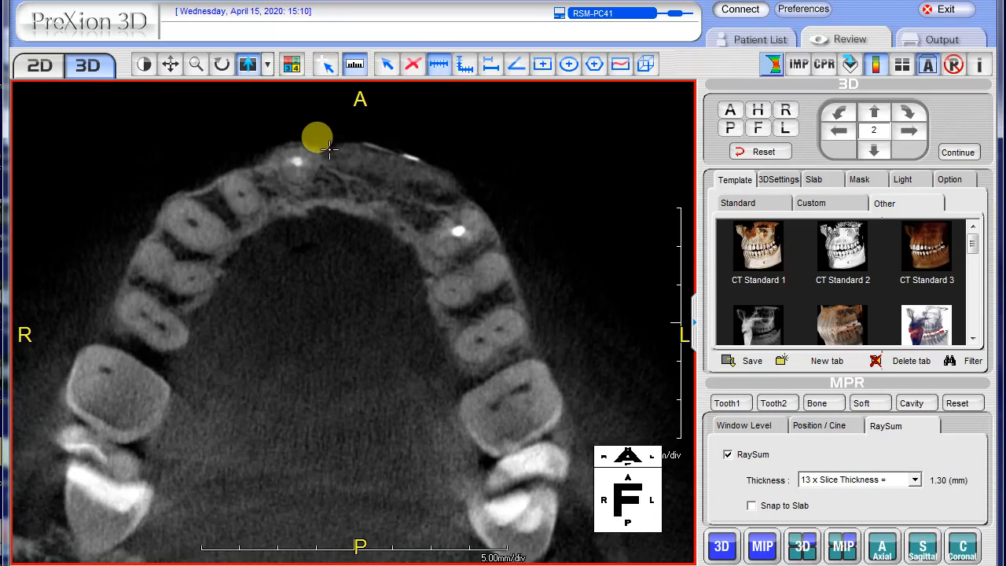
click(378, 146)
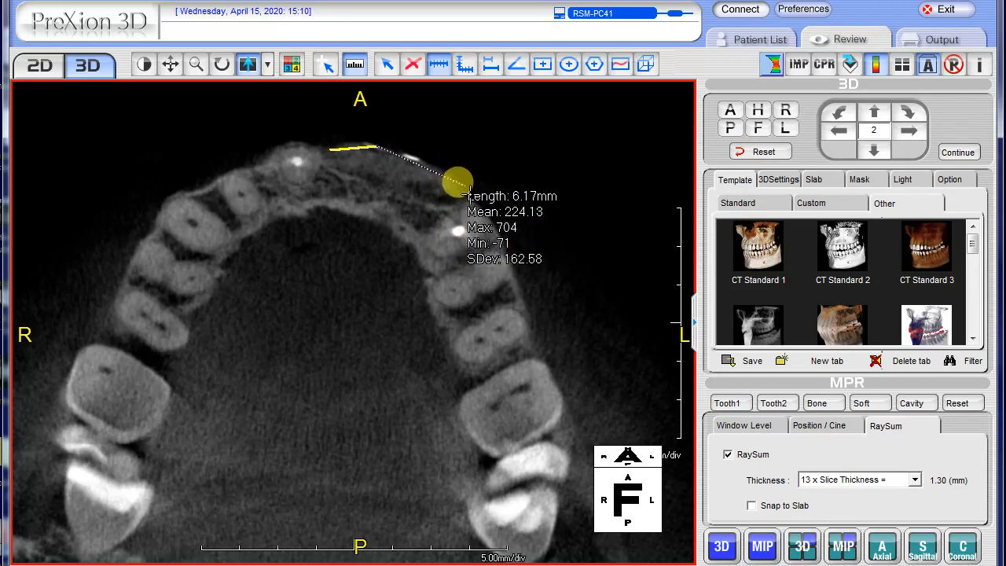
double_click(467, 187)
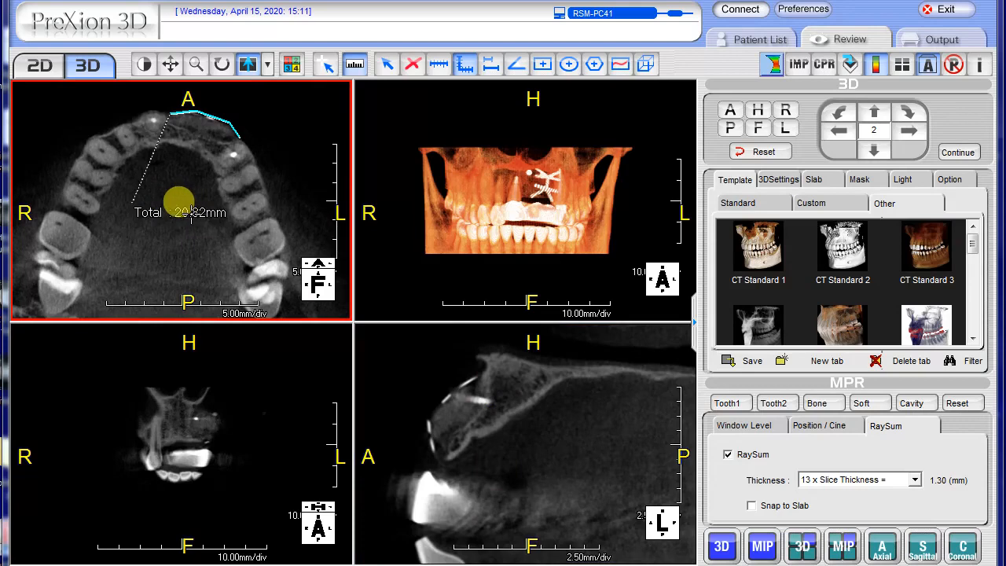
- Display the individual segment lengths of the multi-segment measurement along the anterior ridge
click(189, 211)
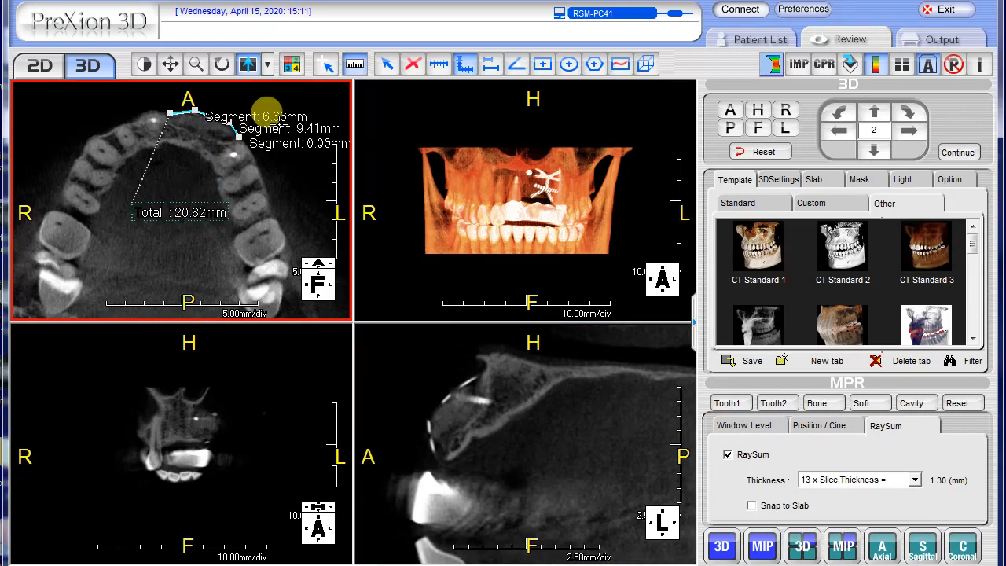
click(464, 66)
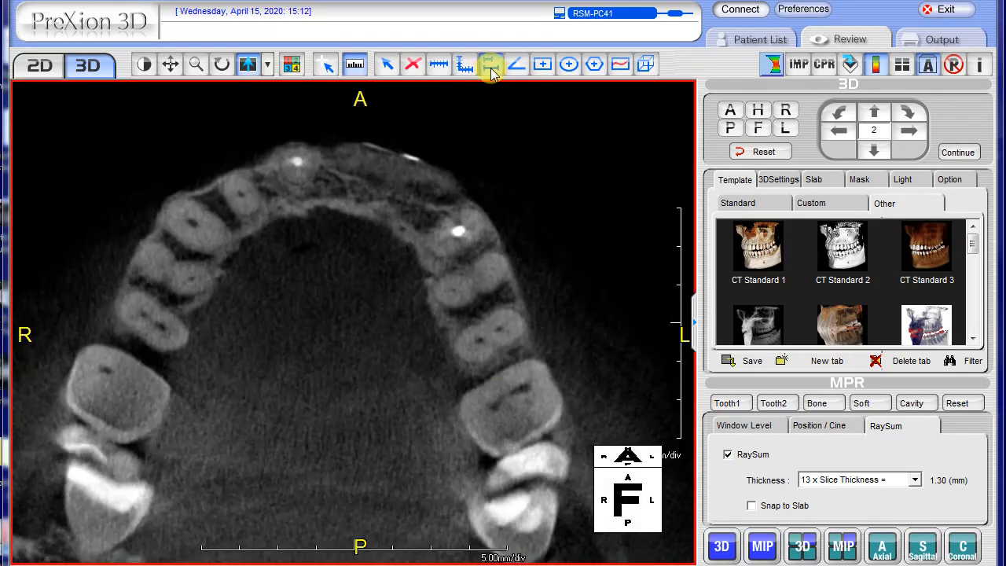
- Compare two lengths with the ratio tool by drawing a vertical baseline and a shorter parallel line beside the anterior arch
click(490, 68)
drag(533, 117, 531, 174)
drag(555, 120, 557, 145)
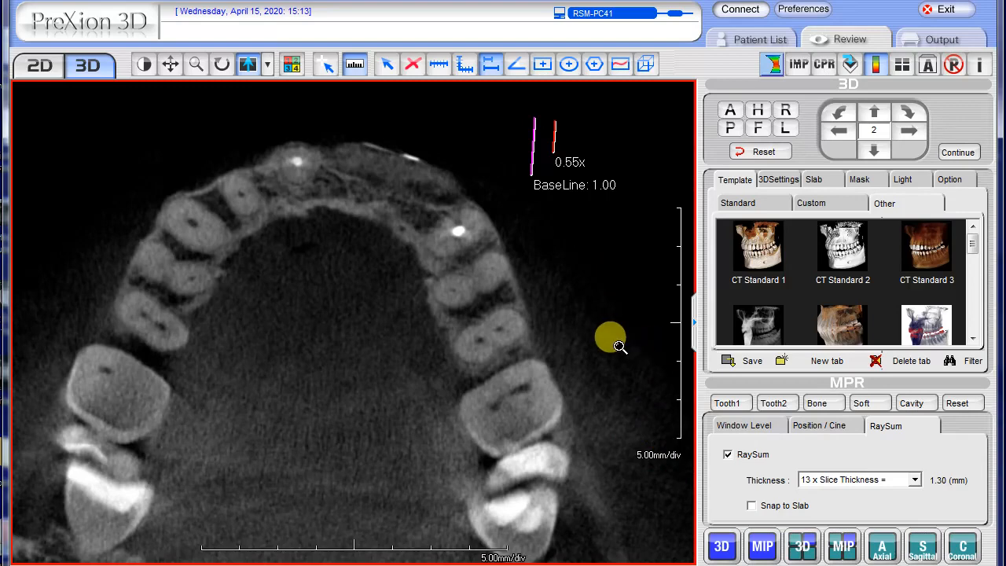
- Measure an angle at the outer rear edge of the left posterior molar on the axial slice and reposition its read-out
drag(610, 336, 613, 343)
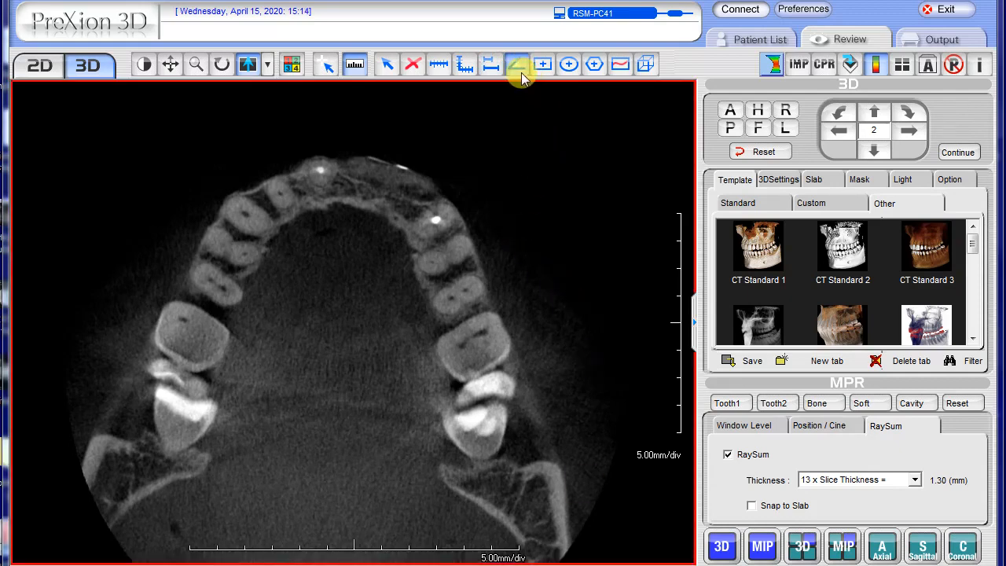
click(522, 386)
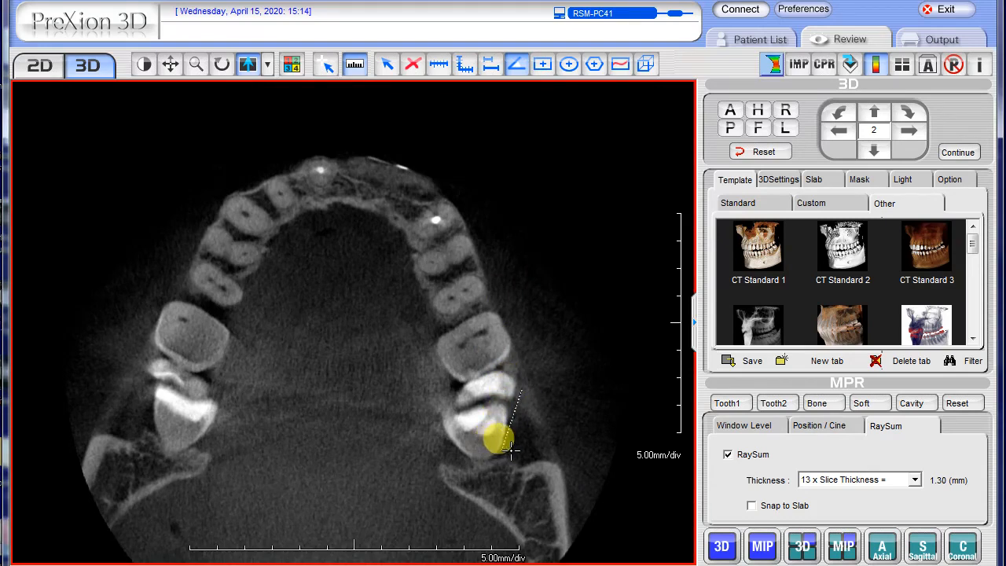
click(545, 451)
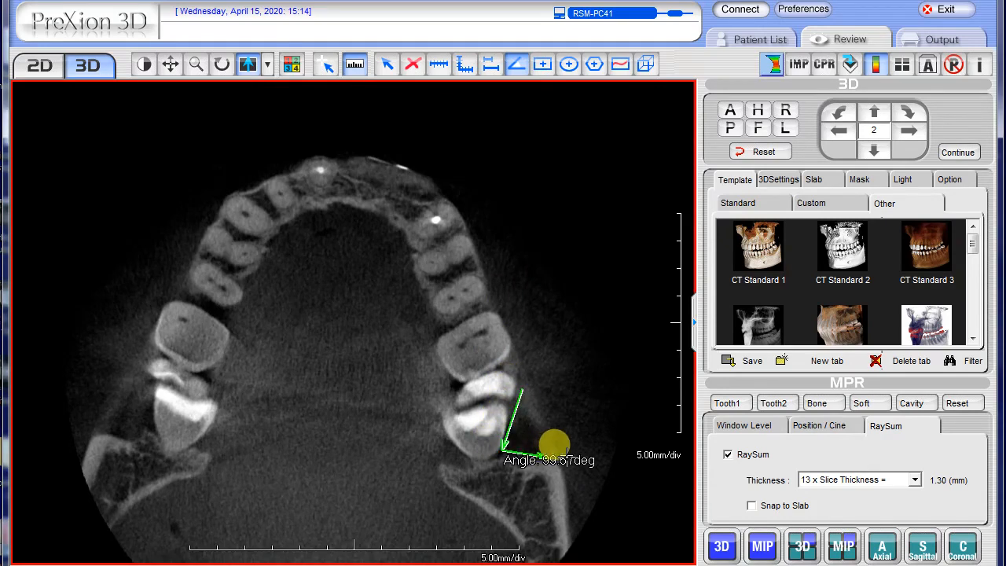
drag(564, 454, 579, 439)
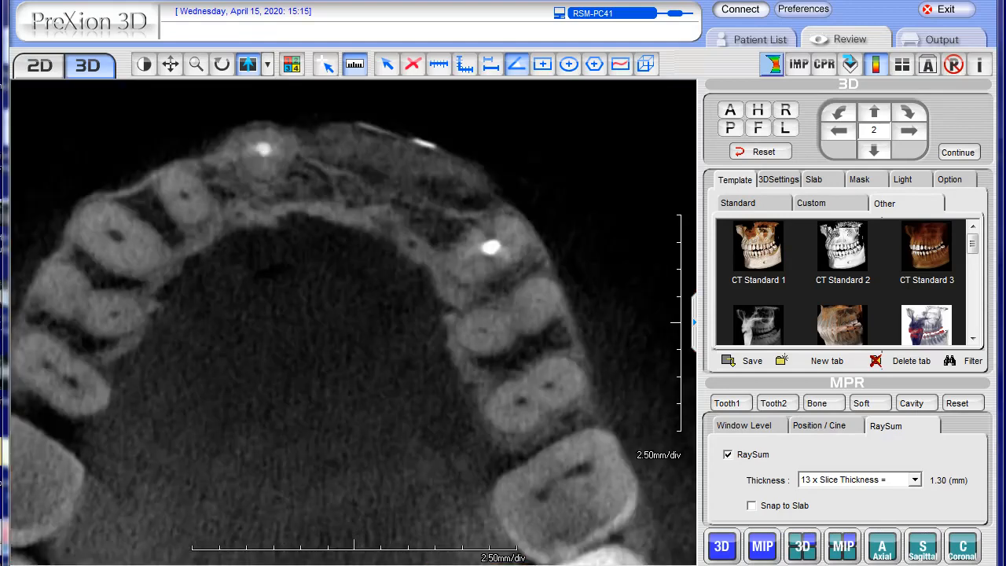
- Measure a rectangular region of the anterior ridge bone on the axial slice
click(544, 68)
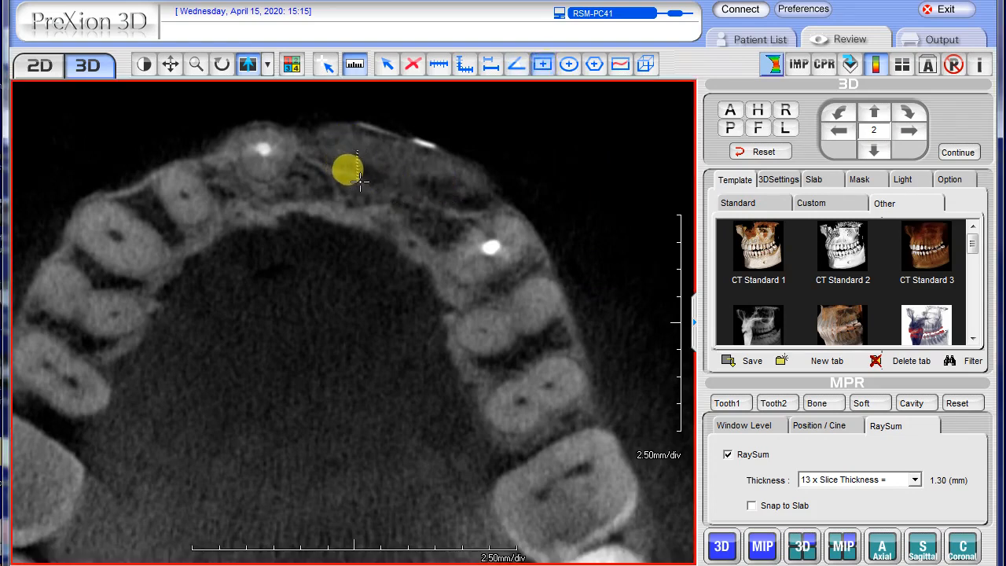
drag(359, 181, 569, 158)
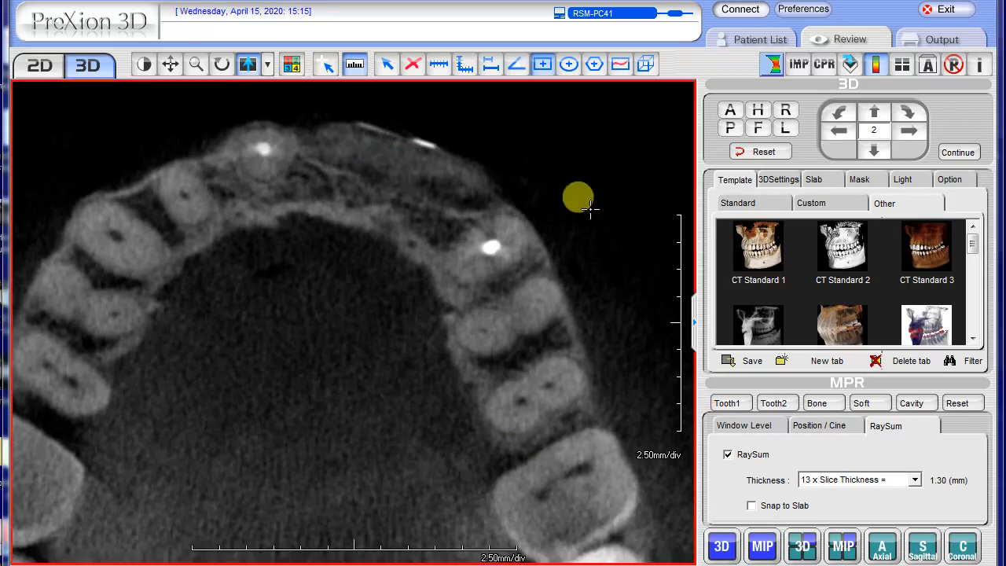
- Measure an elliptical region of about 20 mm² in the anterior ridge and place its read-out beside the arch
click(573, 71)
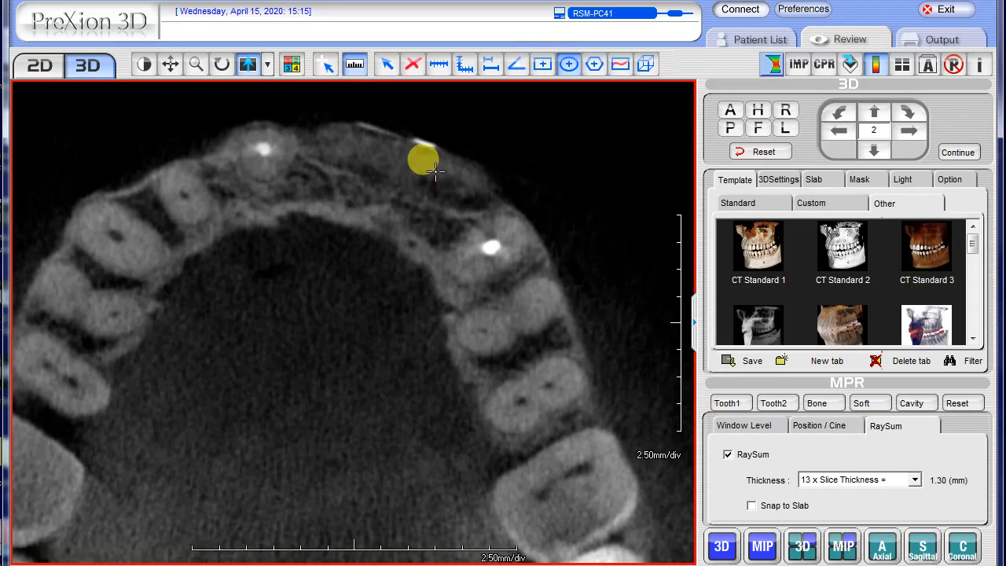
drag(434, 170, 340, 202)
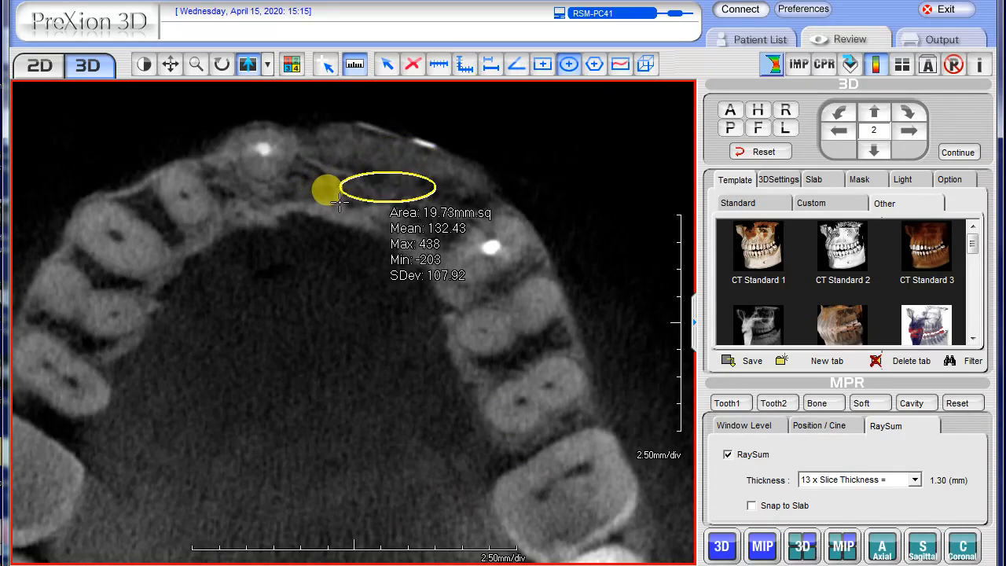
drag(440, 208, 526, 167)
click(514, 454)
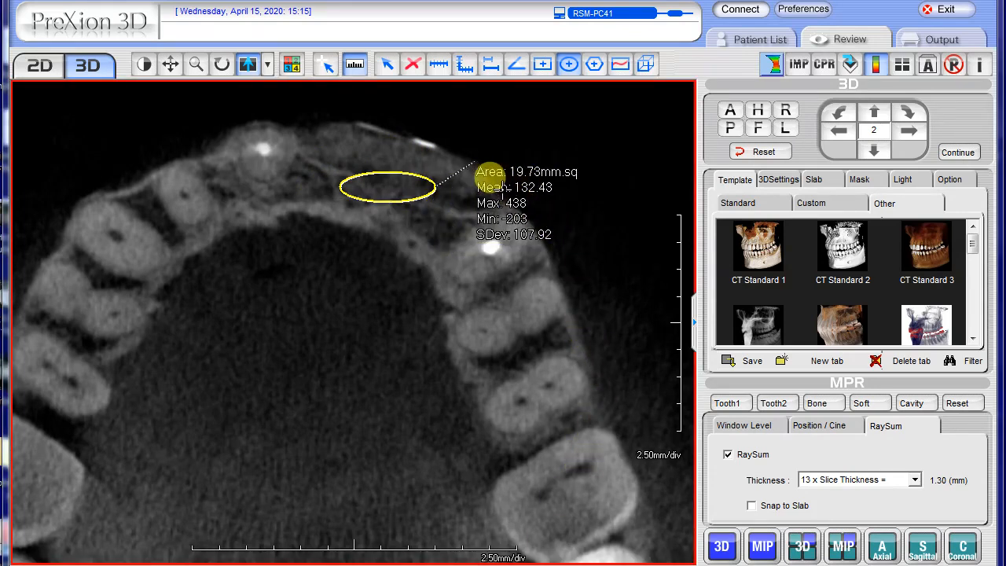
- Enlarge the elliptical region in the anterior ridge to about 48 mm², and delete it
click(504, 188)
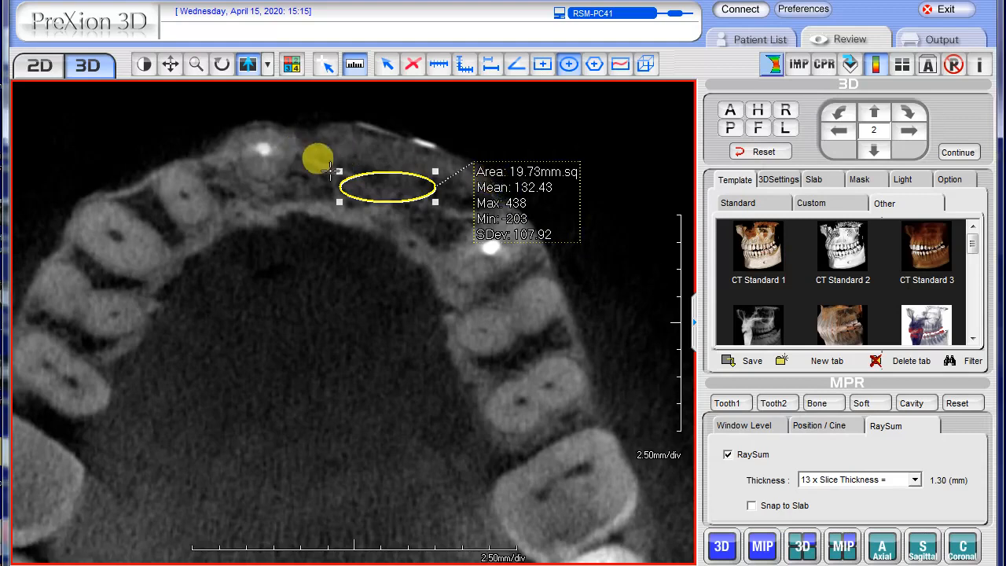
drag(340, 170, 322, 139)
drag(416, 253, 522, 239)
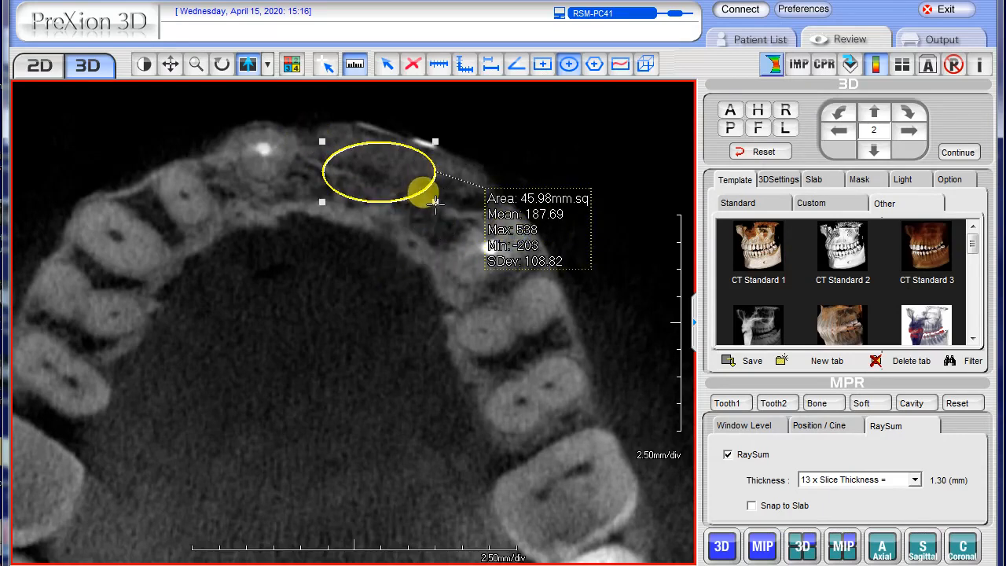
drag(434, 202, 539, 208)
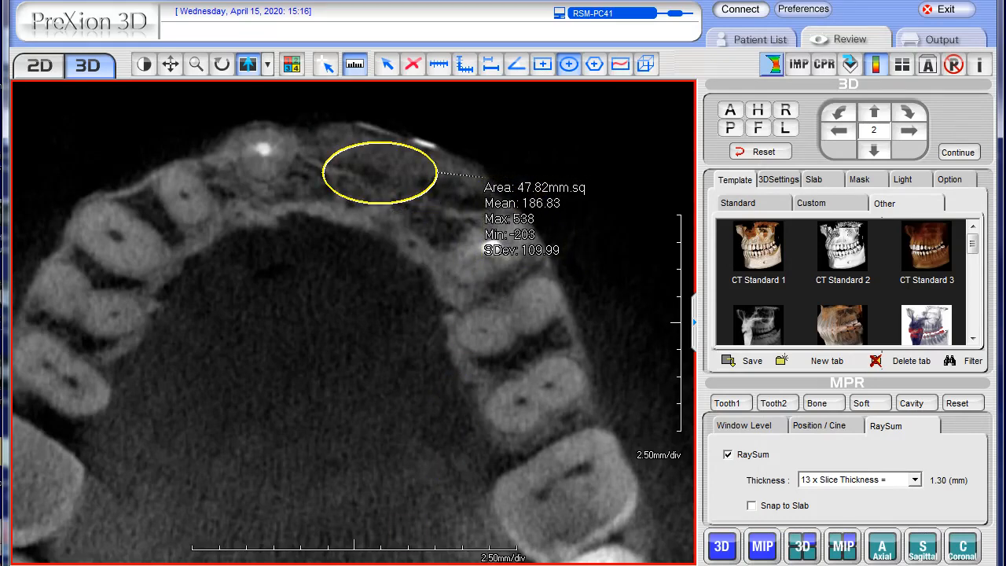
right_click(512, 189)
click(550, 198)
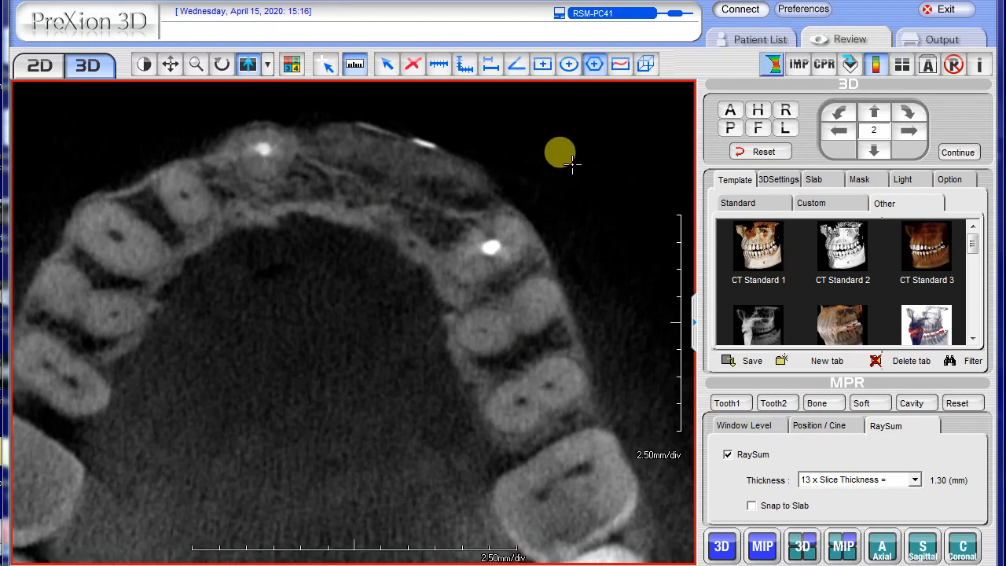
- Outline a freehand region in the anterior ridge bone for area measurement and move its read-out outside the arch
click(595, 66)
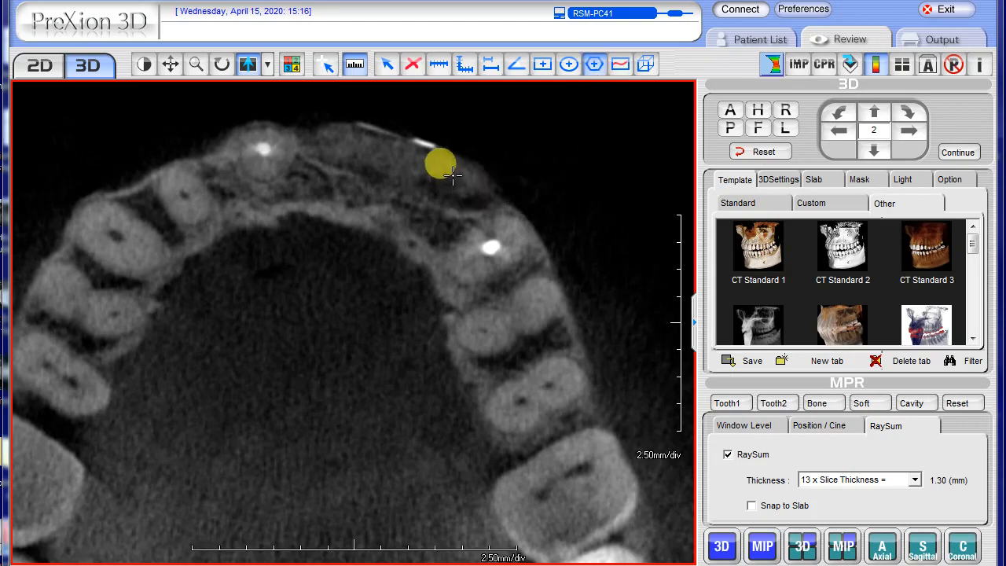
mouse_move(443, 163)
mouse_down()
mouse_move(370, 156)
mouse_move(370, 197)
mouse_up()
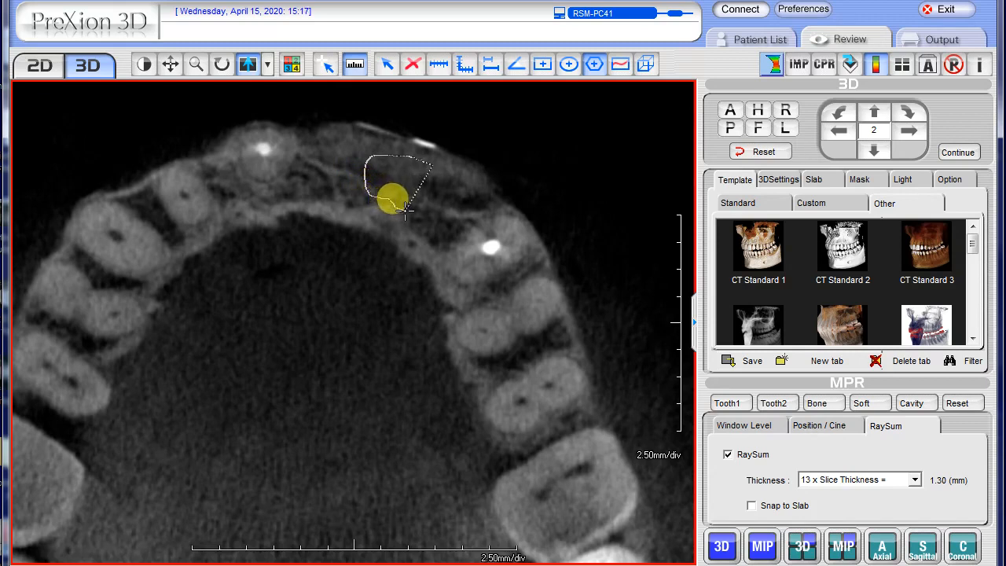
mouse_move(413, 225)
mouse_down()
mouse_move(423, 234)
mouse_move(460, 223)
mouse_move(469, 206)
mouse_move(468, 186)
mouse_move(430, 158)
mouse_move(550, 168)
mouse_up()
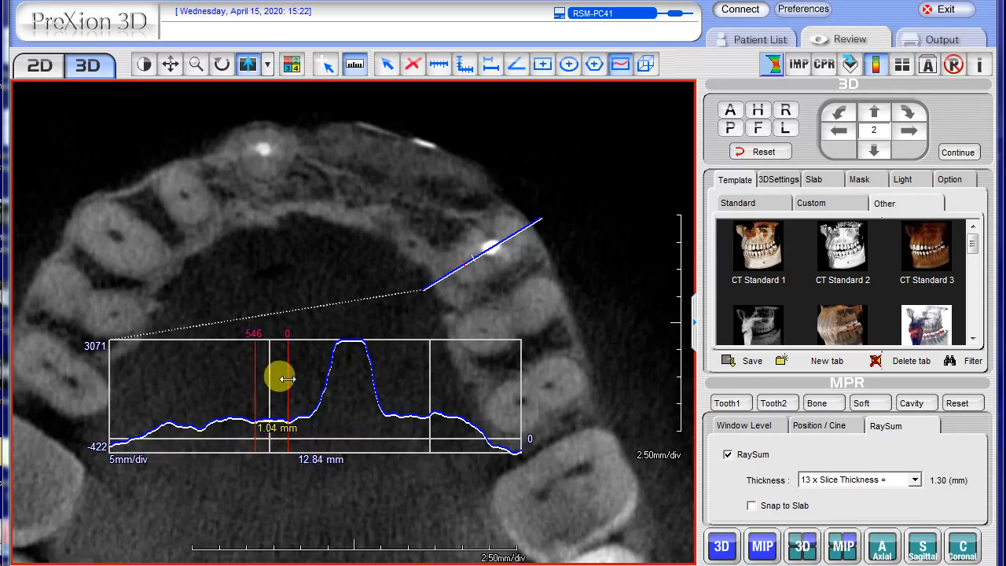
- Bracket the density peak on the profile graph, and shift the profile line onto the anterior ridge with its marker readjusted
mouse_move(287, 380)
mouse_down()
mouse_move(346, 377)
mouse_move(404, 391)
mouse_move(400, 397)
mouse_up()
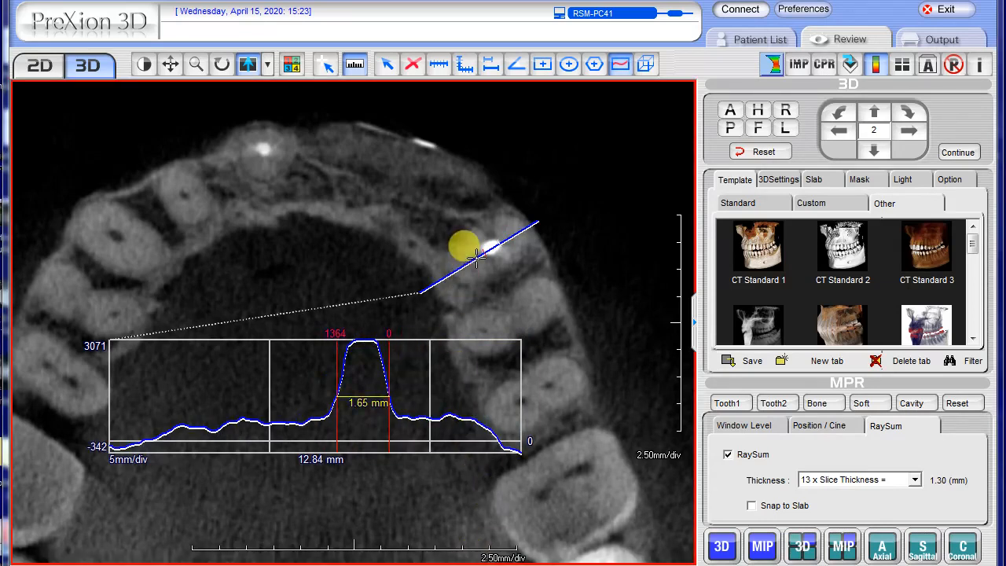
drag(473, 258, 440, 203)
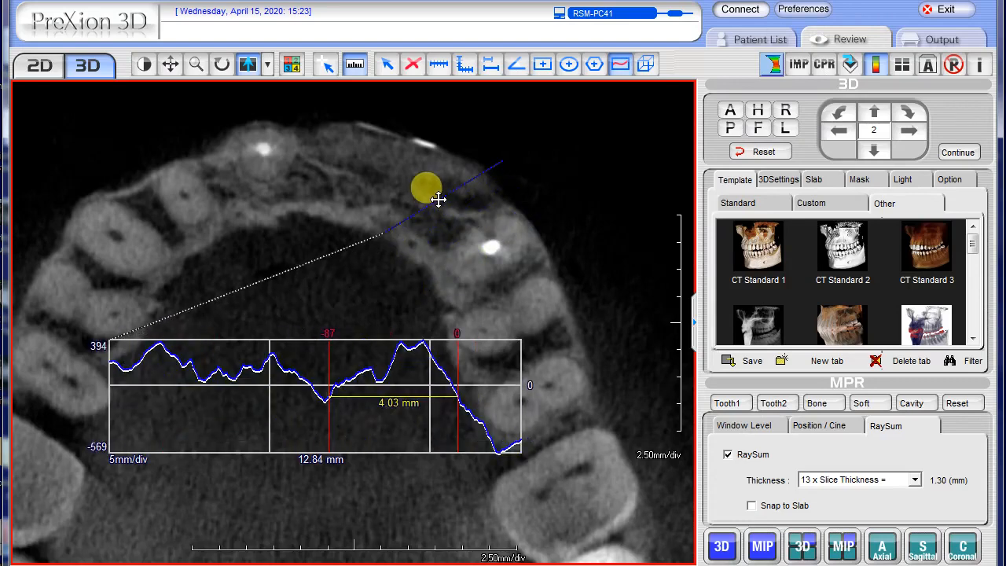
drag(456, 385, 438, 386)
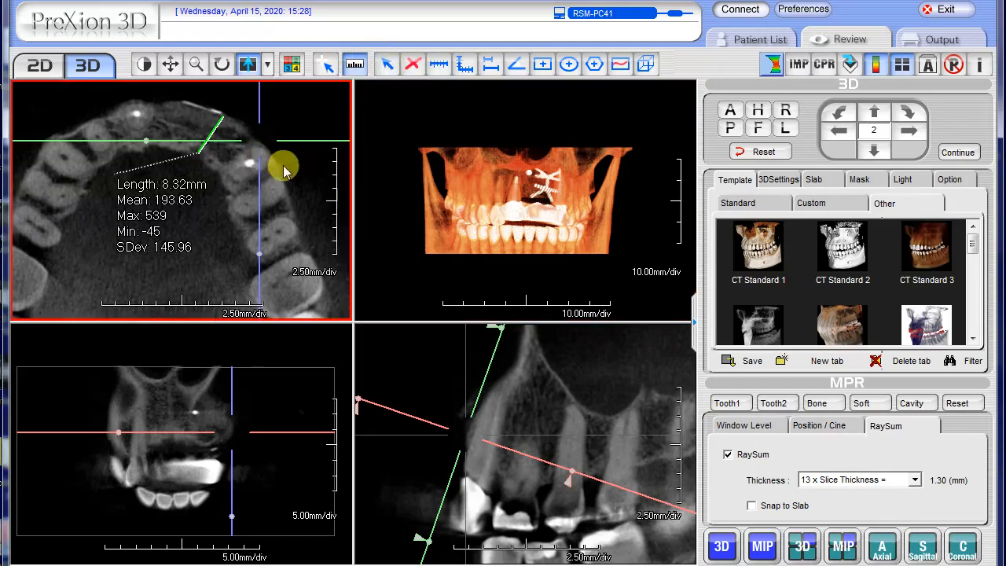
- Align the sagittal slice line with the bright root filling of the left tooth on the axial view and leave measurement mode
drag(258, 174, 249, 163)
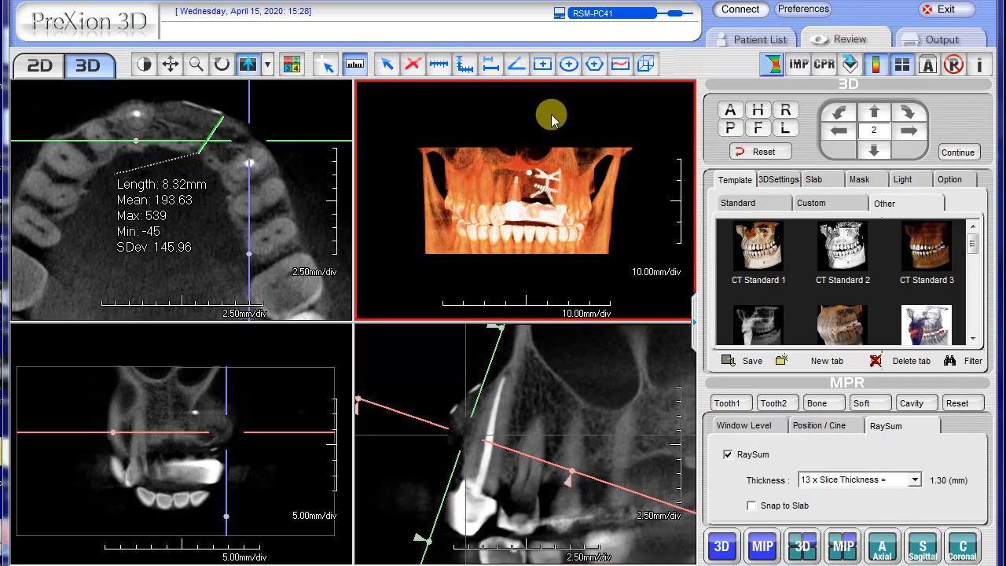
click(355, 67)
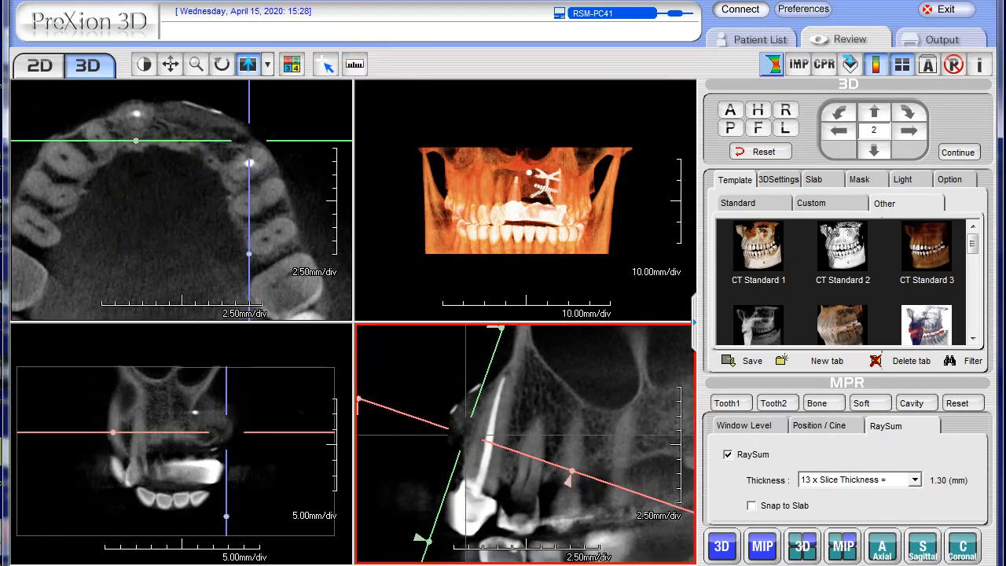